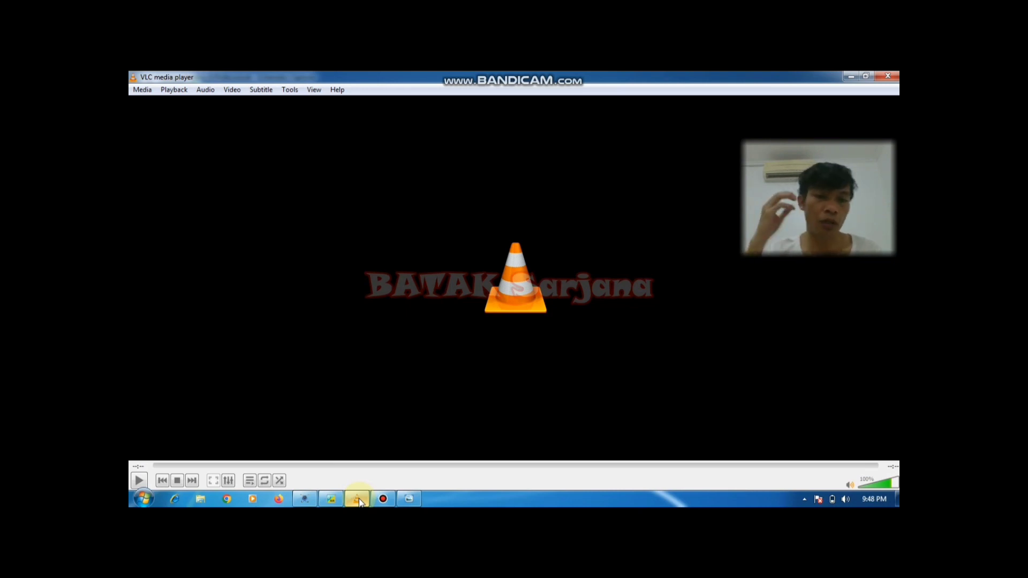
# Play the video of the working LED running-text sign with its volume lowered, pause it and minimise the player
pyautogui.click(139, 480)
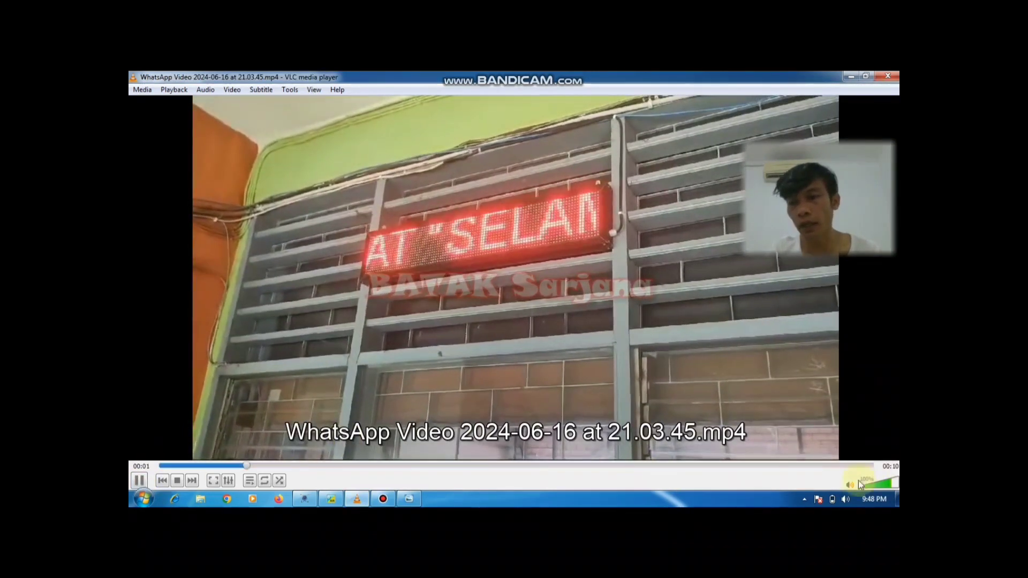
pyautogui.click(859, 488)
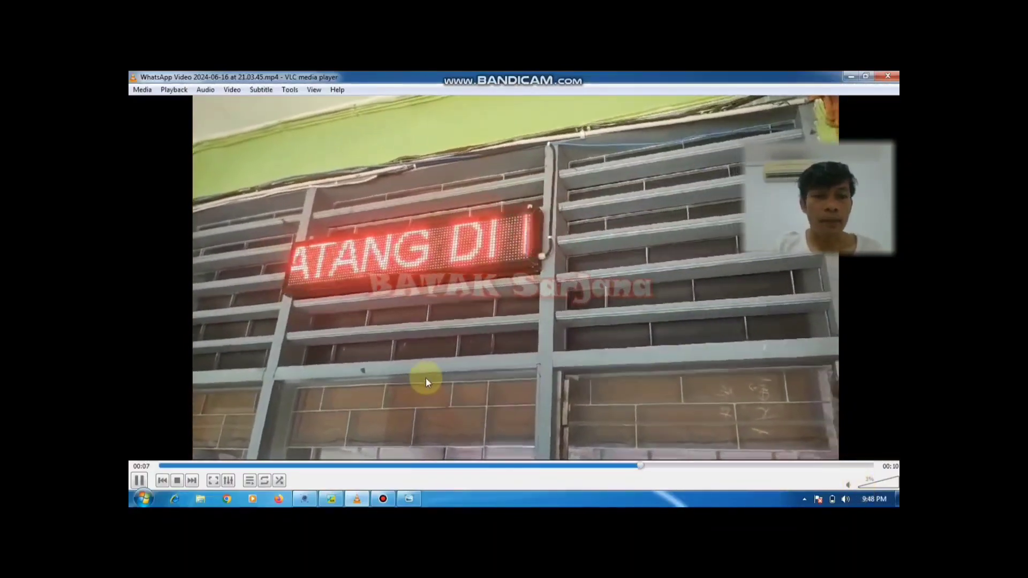
pyautogui.press('space')
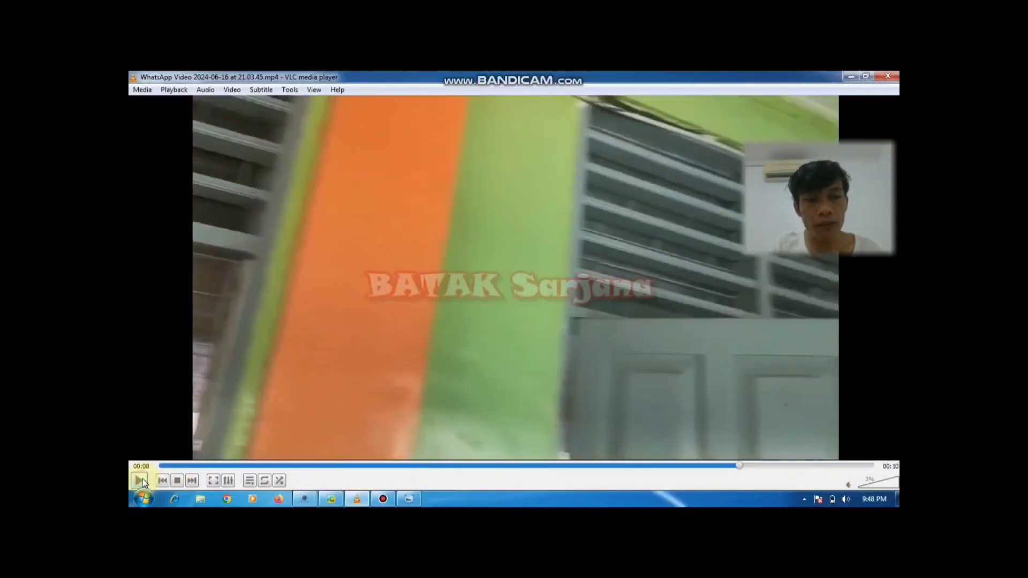
pyautogui.click(849, 76)
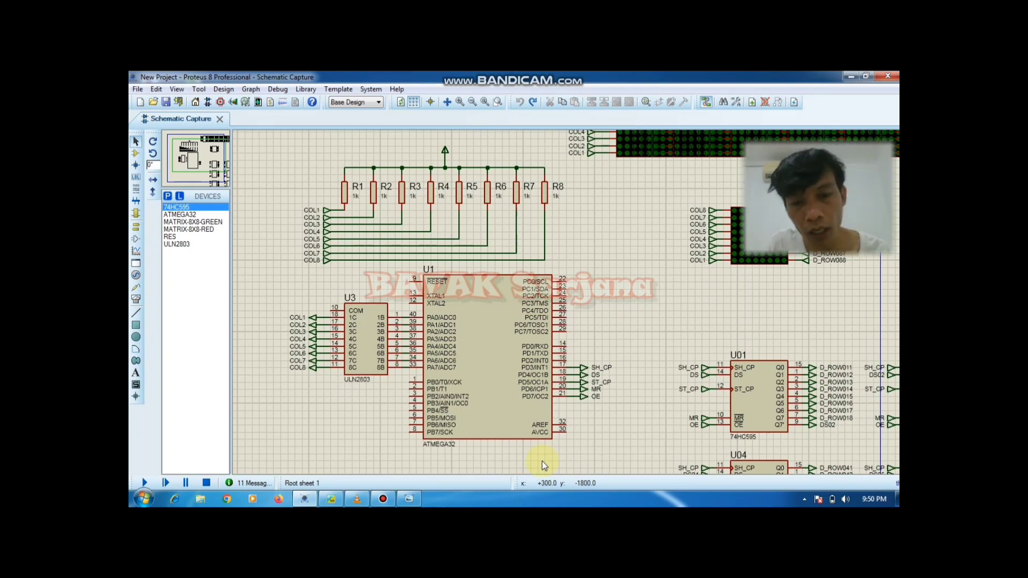
# Read the MR, SH_CP, ST_CP, OE and DS pin descriptions in the 74HC595 reference image and return to the schematic
pyautogui.click(503, 416)
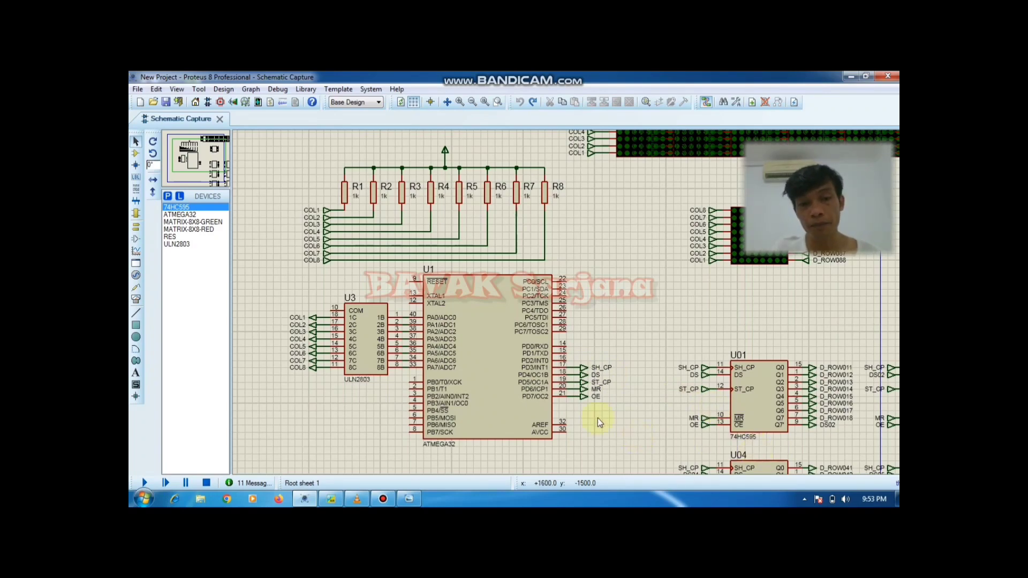
pyautogui.click(408, 501)
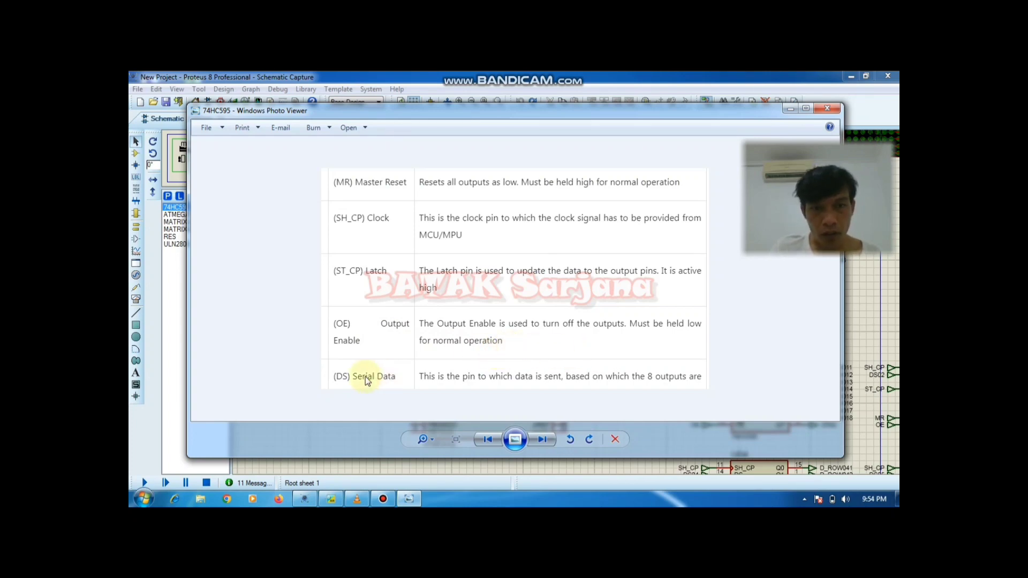
pyautogui.click(789, 108)
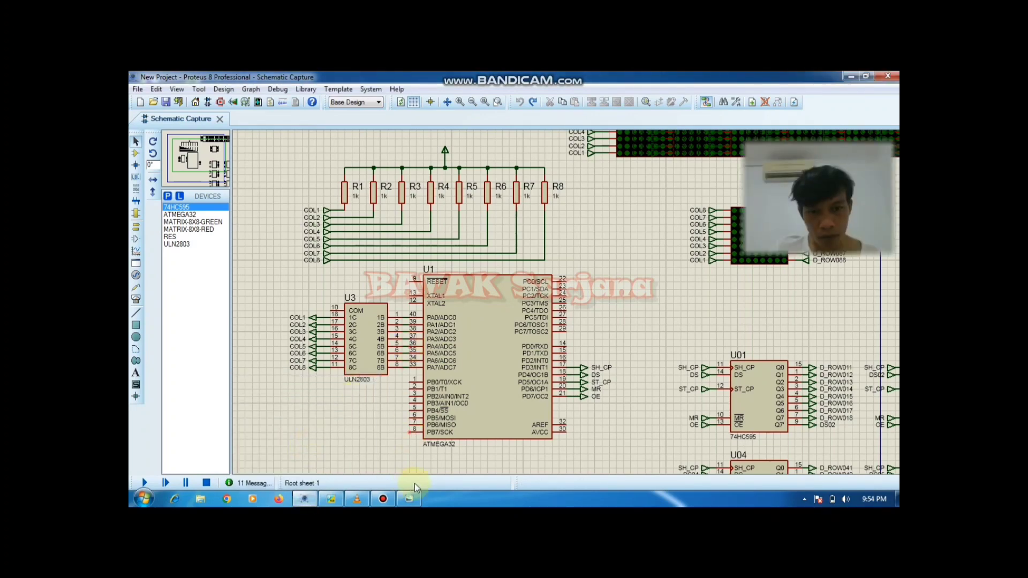
pyautogui.click(412, 498)
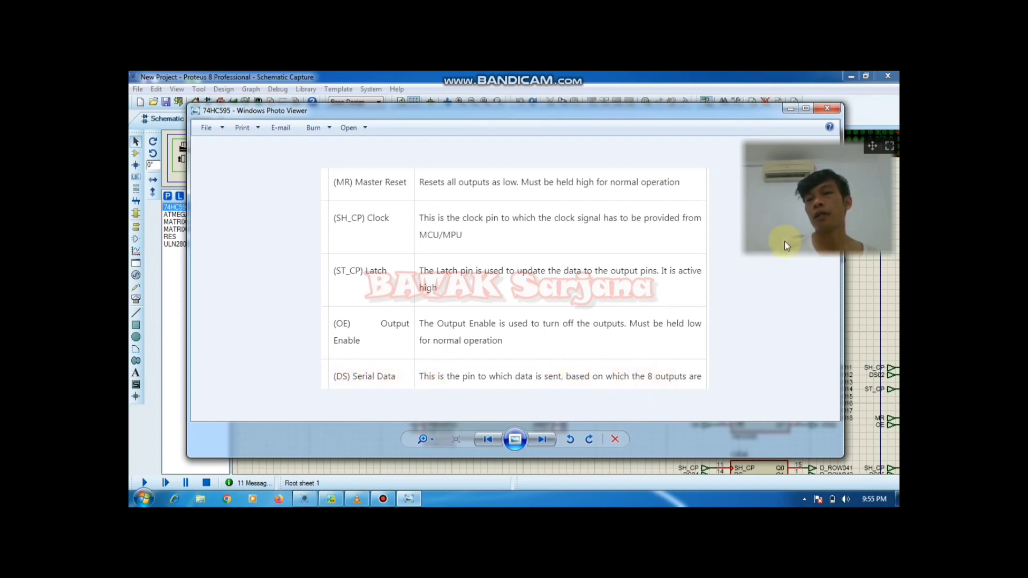
pyautogui.click(792, 113)
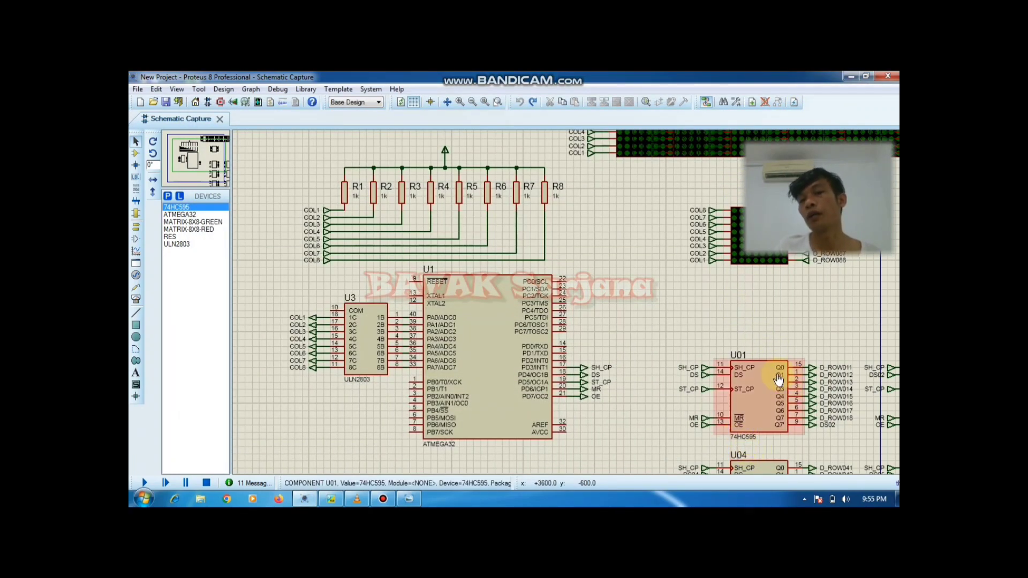
# Examine the LED matrix row and the single 8x8 matrix in the schematic, including the single matrix's component properties
pyautogui.click(818, 432)
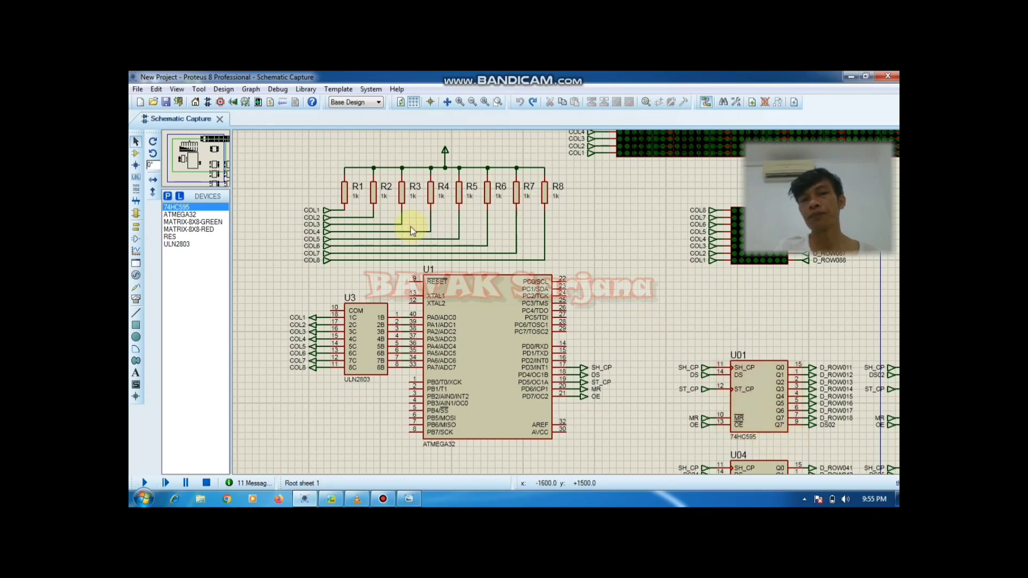
pyautogui.moveTo(213, 165); pyautogui.dragTo(218, 157)
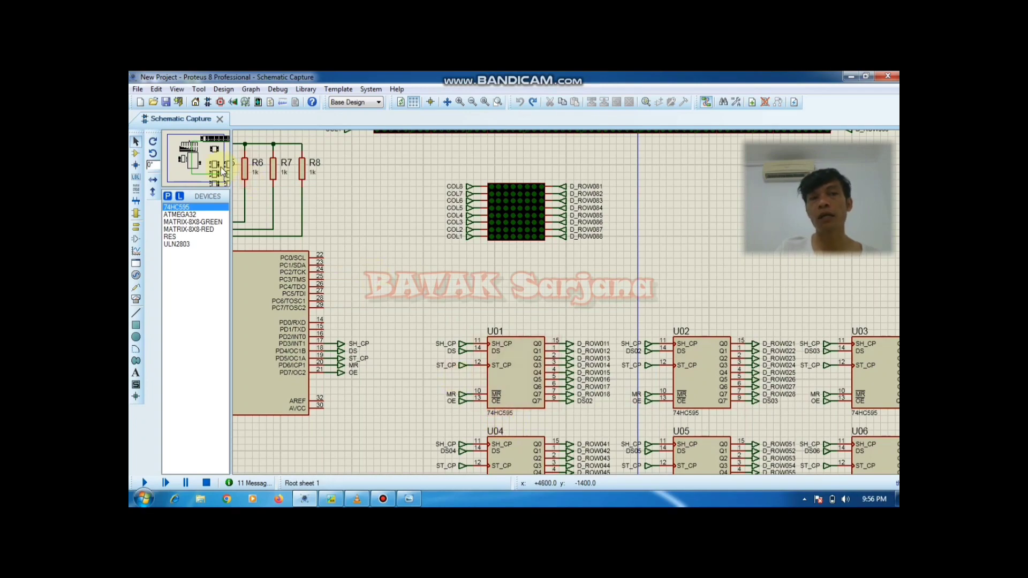
pyautogui.moveTo(212, 169); pyautogui.dragTo(222, 138)
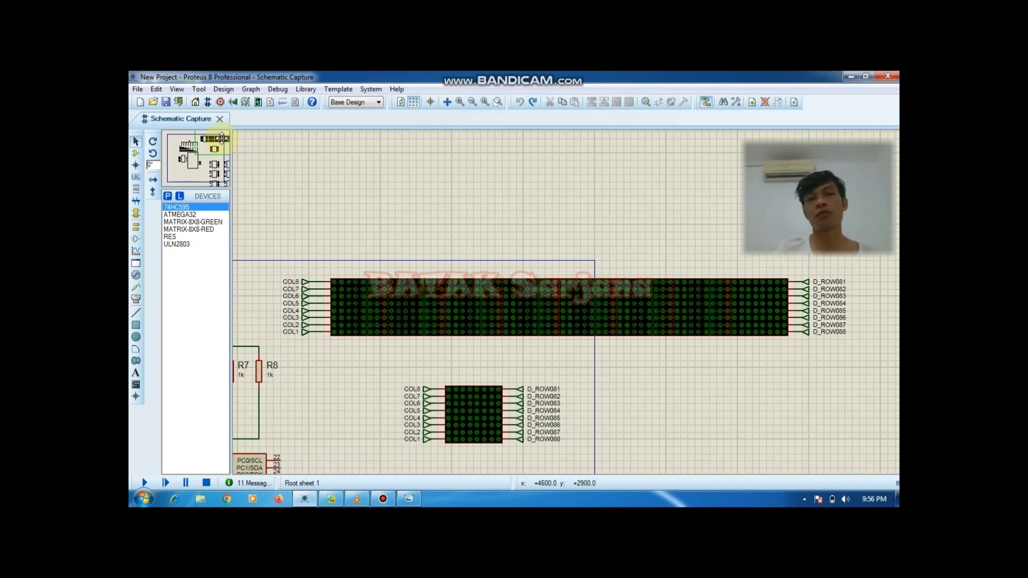
pyautogui.moveTo(221, 139); pyautogui.dragTo(225, 147)
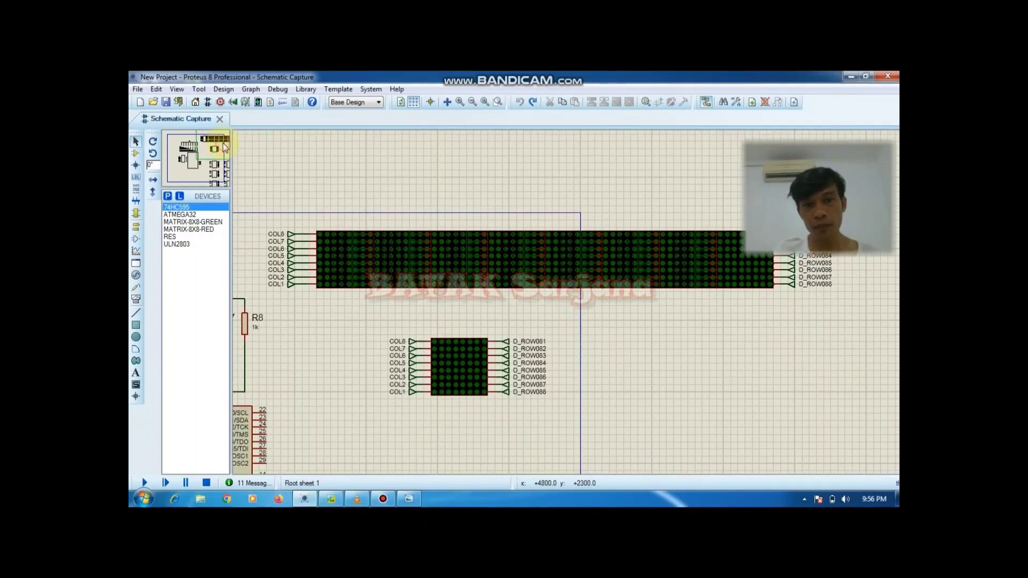
pyautogui.click(356, 264)
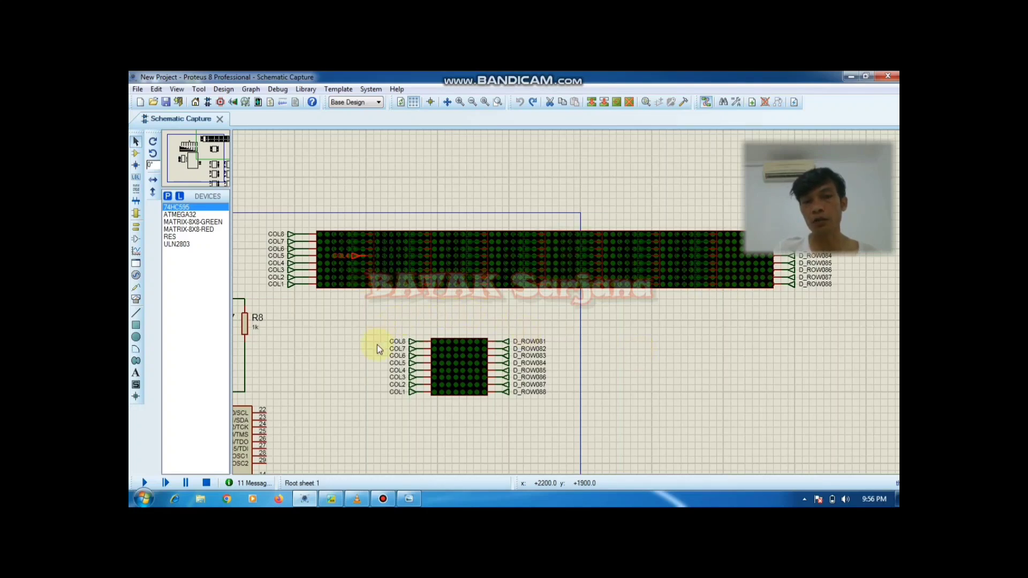
pyautogui.doubleClick(455, 376)
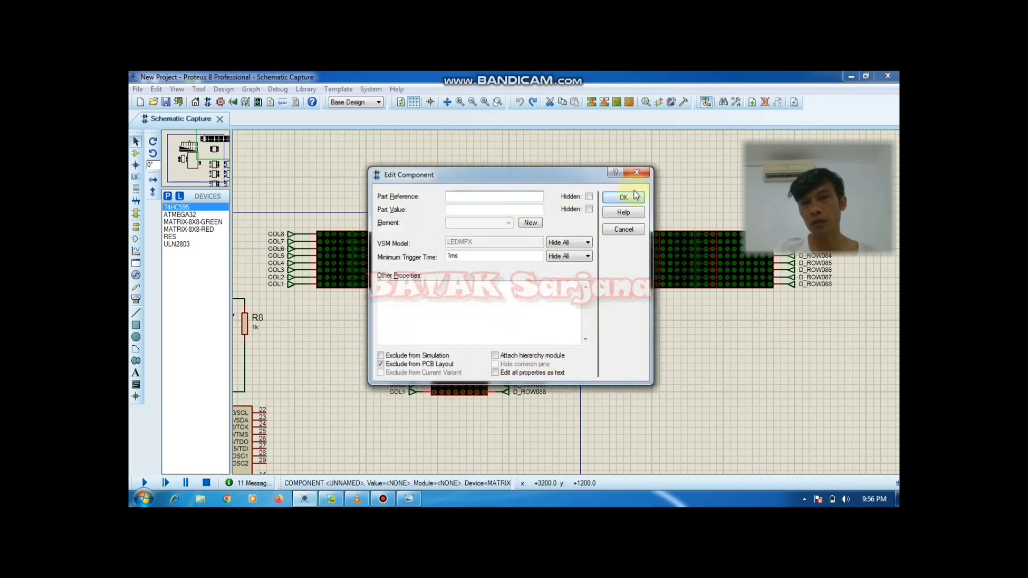
pyautogui.click(638, 174)
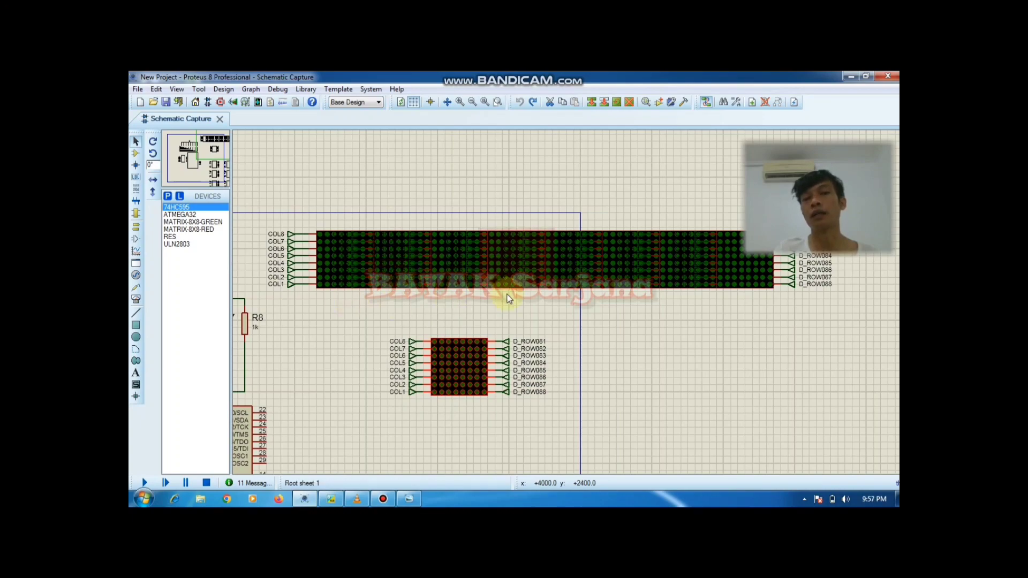
# Examine the wiring of the ATMEGA32, the ULN2803 and the 74HC595 shift registers across the schematic
pyautogui.click(205, 151)
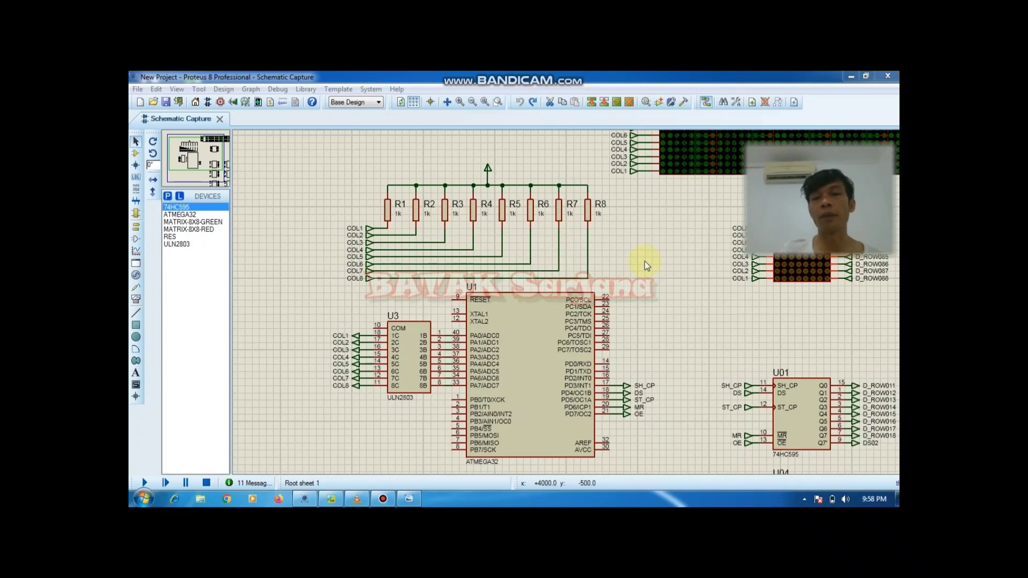
pyautogui.click(213, 159)
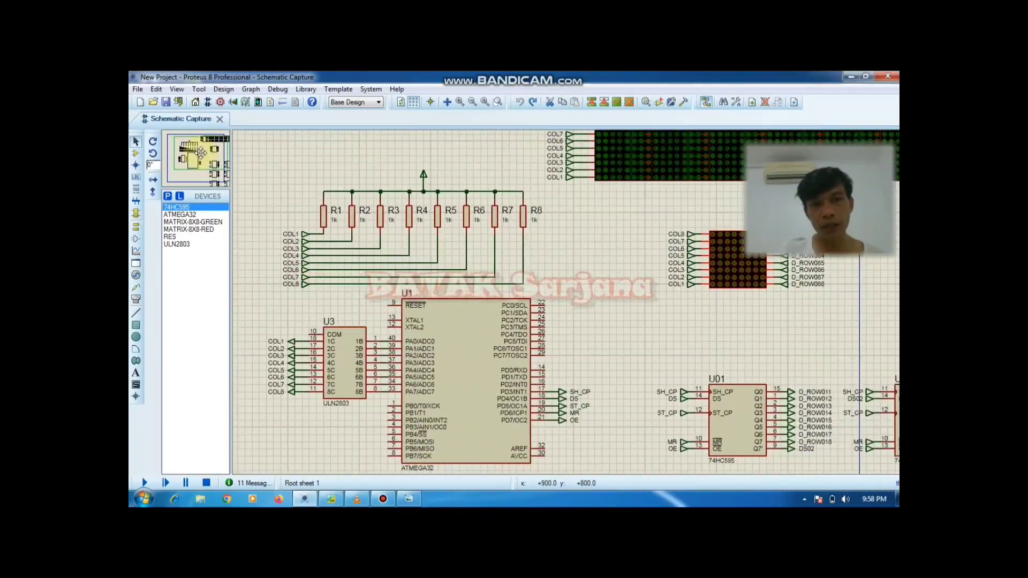
pyautogui.click(202, 157)
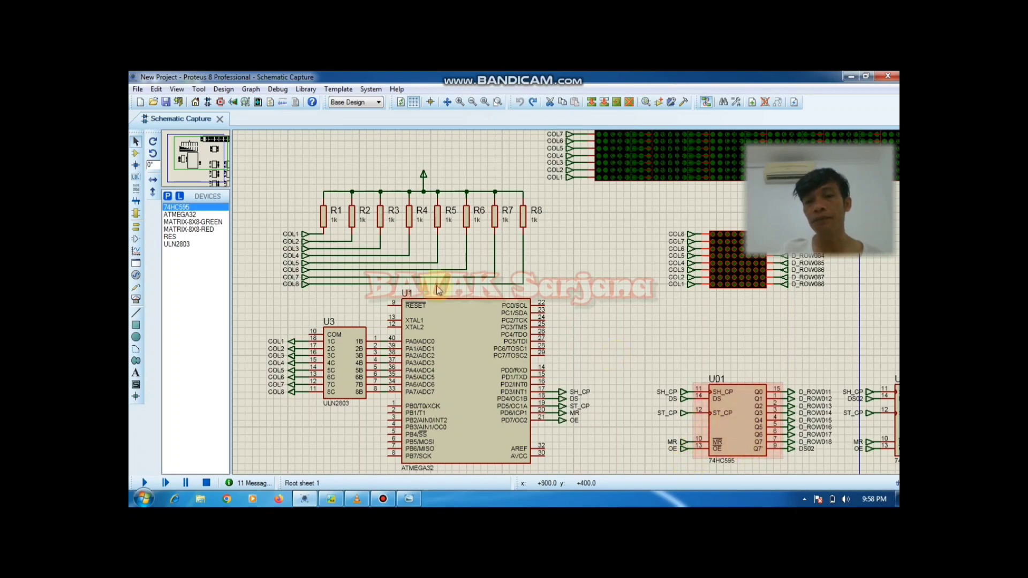
pyautogui.click(227, 175)
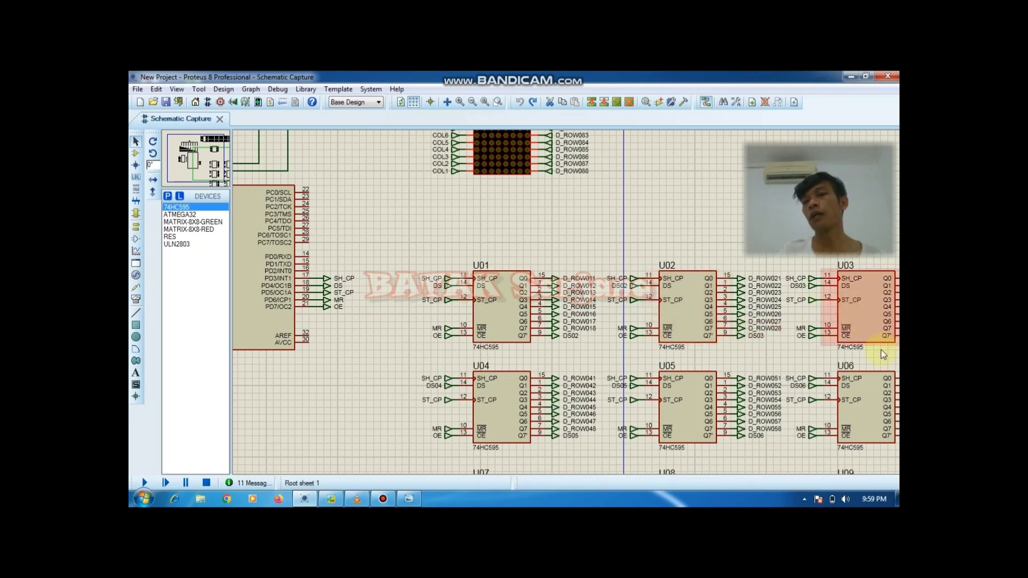
pyautogui.click(213, 168)
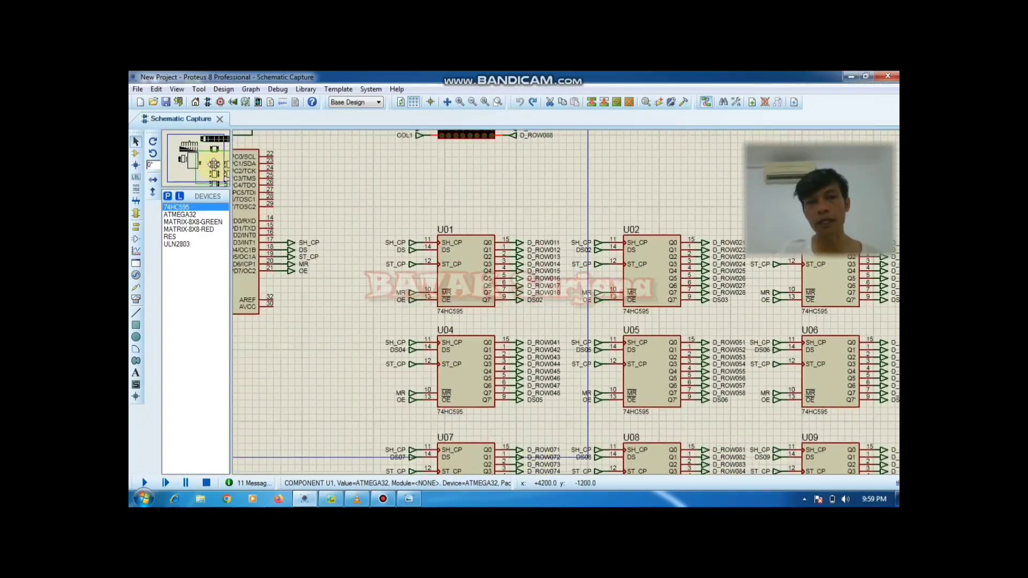
pyautogui.click(209, 166)
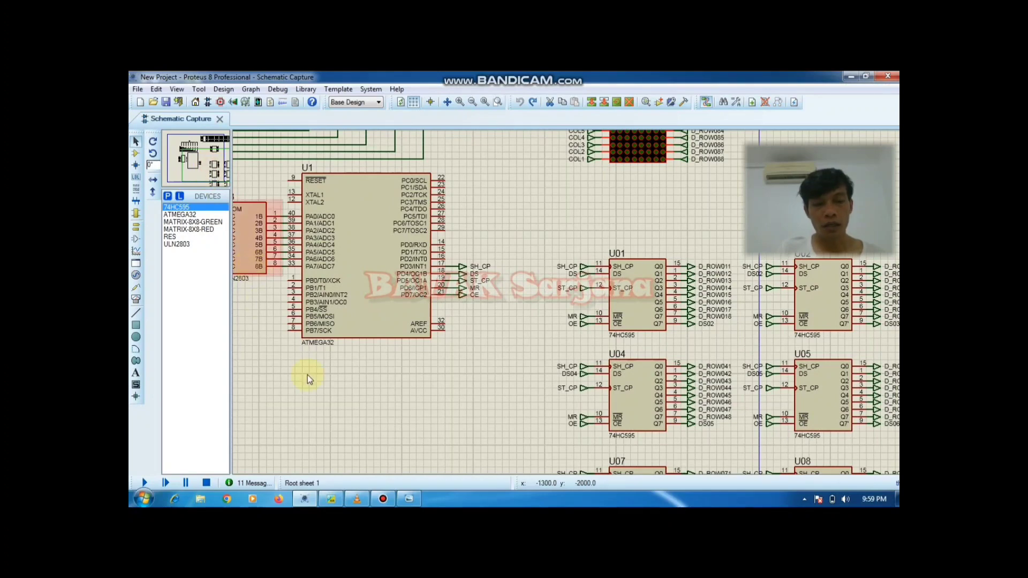
# Switch to BASCOM-AVR and read through jetro.bas from the configuration lines at the start to the end of the Text data table
pyautogui.click(332, 500)
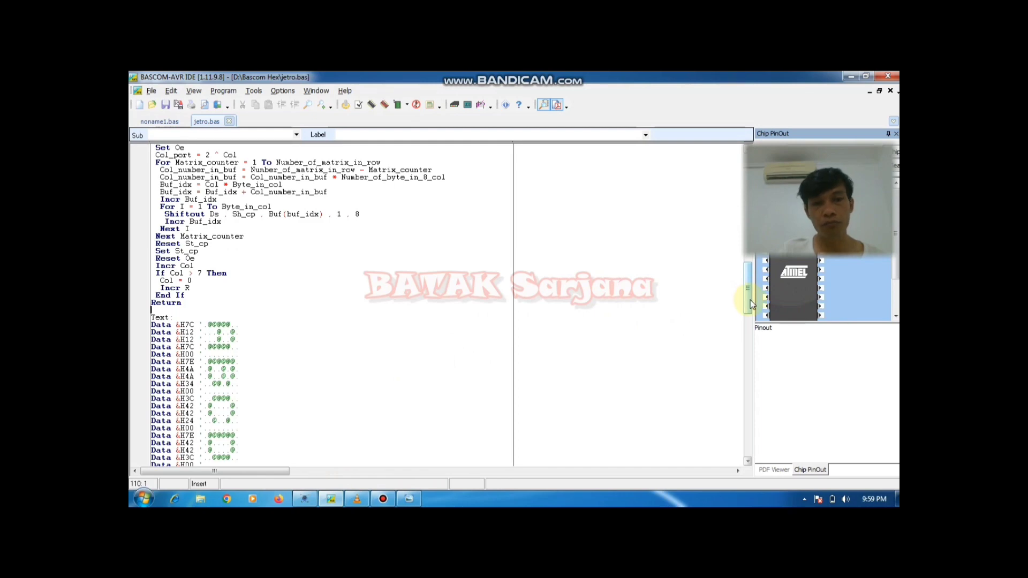
pyautogui.moveTo(749, 303); pyautogui.dragTo(752, 162)
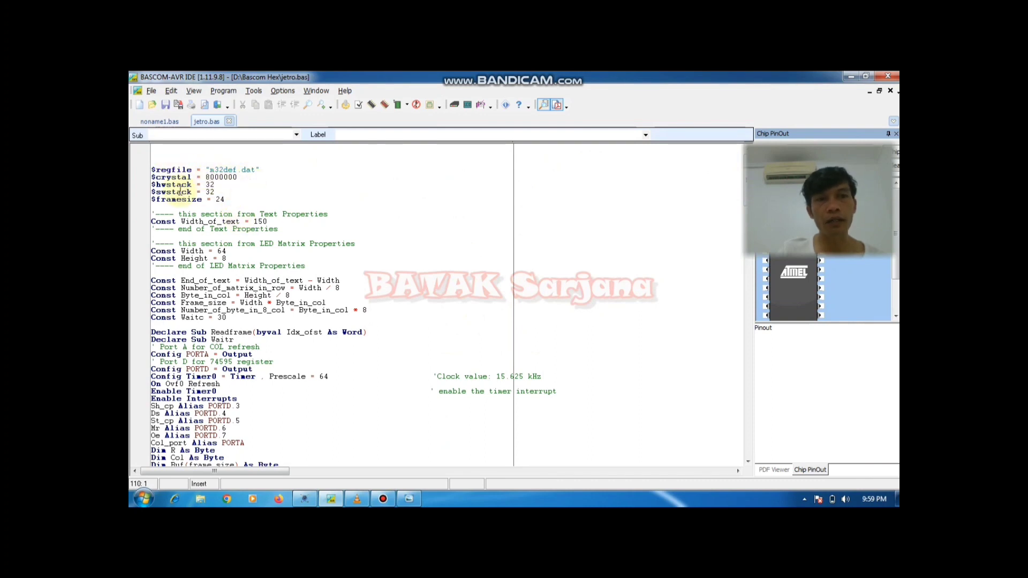
pyautogui.click(282, 332)
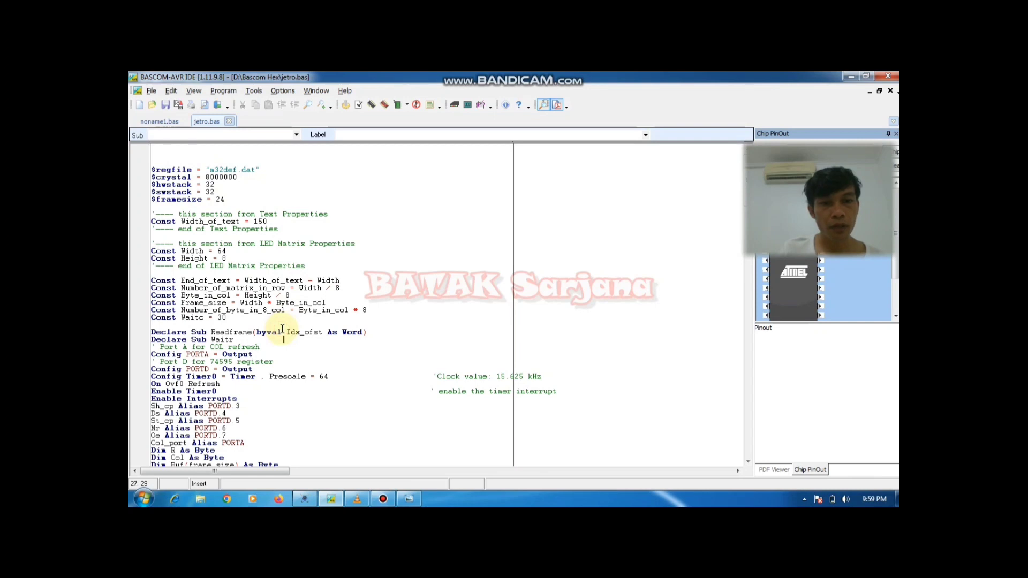
pyautogui.press('Down')
pyautogui.press('Down')
pyautogui.press('Down')
pyautogui.press('Down')
pyautogui.press('Down')
pyautogui.press('Down')
pyautogui.press('Down')
pyautogui.press('Down')
pyautogui.press('Down')
pyautogui.press('Down')
pyautogui.press('Down')
pyautogui.press('Down')
pyautogui.press('Down')
pyautogui.press('Down')
pyautogui.press('Down')
pyautogui.press('Down')
pyautogui.press('Down')
pyautogui.press('Down')
pyautogui.press('Down')
pyautogui.press('Down')
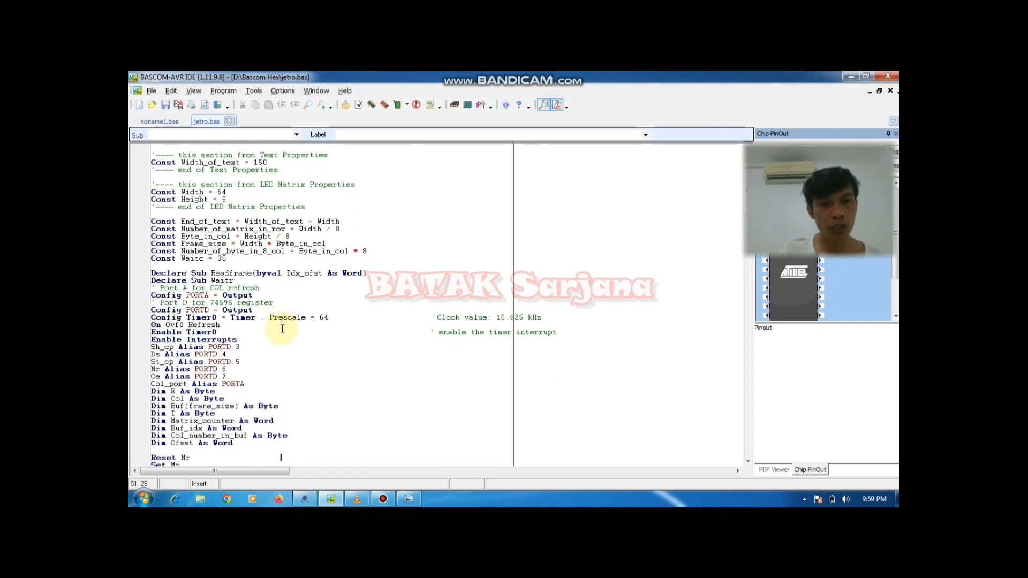
pyautogui.press('Down')
pyautogui.press('Down')
pyautogui.press('Down')
pyautogui.press('Down')
pyautogui.press('Down')
pyautogui.press('Down')
pyautogui.press('Down')
pyautogui.press('Down')
pyautogui.press('Down')
pyautogui.press('Down')
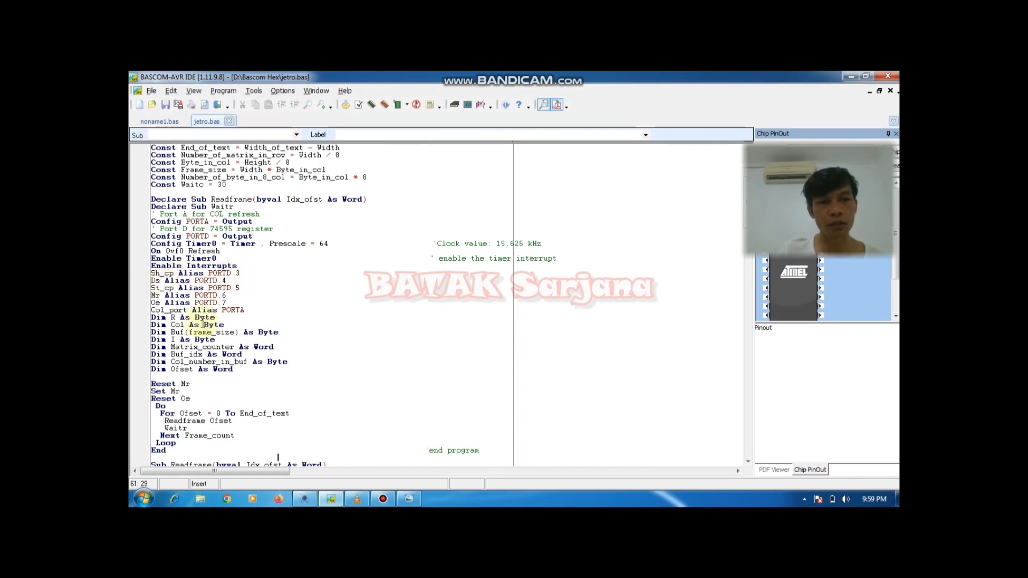
pyautogui.press('Down')
pyautogui.press('Down')
pyautogui.press('Down')
pyautogui.press('Down')
pyautogui.press('Down')
pyautogui.press('Down')
pyautogui.press('Down')
pyautogui.press('Down')
pyautogui.press('Down')
pyautogui.press('Down')
pyautogui.press('Down')
pyautogui.press('Down')
pyautogui.press('Down')
pyautogui.press('Down')
pyautogui.press('Down')
pyautogui.press('Down')
pyautogui.press('Down')
pyautogui.press('Down')
pyautogui.press('Down')
pyautogui.press('Down')
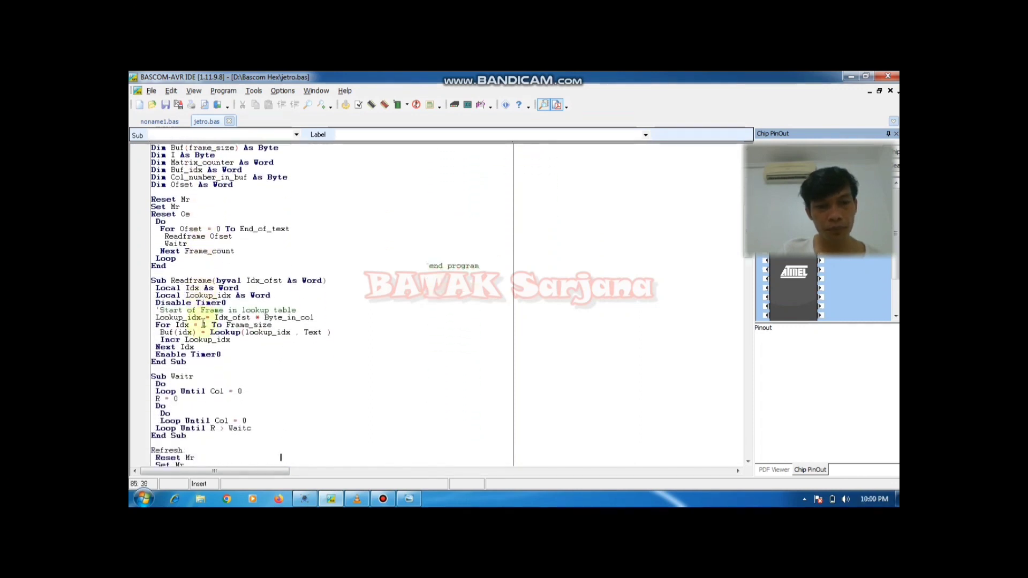
pyautogui.press('Down')
pyautogui.press('Down')
pyautogui.press('Down')
pyautogui.press('Down')
pyautogui.press('Down')
pyautogui.press('Down')
pyautogui.press('Down')
pyautogui.press('Down')
pyautogui.press('Down')
pyautogui.press('Down')
pyautogui.press('Down')
pyautogui.press('Down')
pyautogui.press('Down')
pyautogui.press('Down')
pyautogui.press('Down')
pyautogui.press('Down')
pyautogui.press('Down')
pyautogui.press('Down')
pyautogui.press('Down')
pyautogui.press('Down')
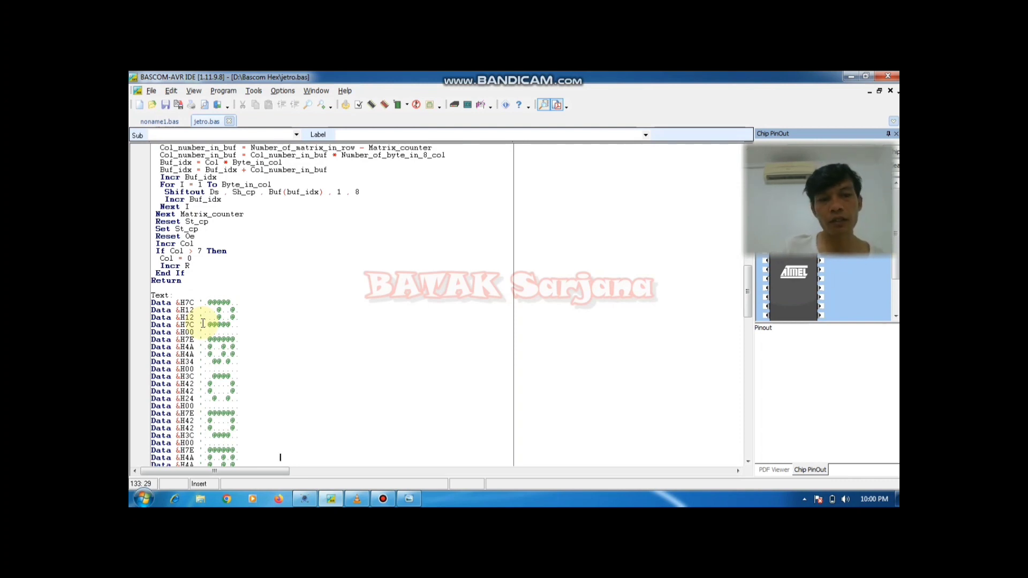
pyautogui.press('Down')
pyautogui.press('Down')
pyautogui.press('Down')
pyautogui.press('Down')
pyautogui.press('Down')
pyautogui.press('Down')
pyautogui.press('Down')
pyautogui.press('Down')
pyautogui.press('Down')
pyautogui.press('Down')
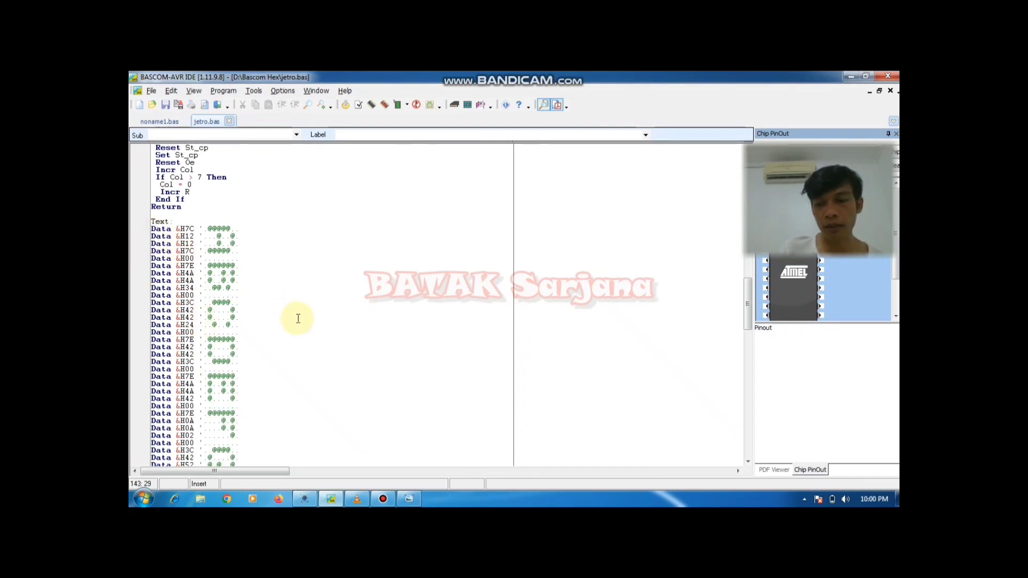
pyautogui.press('Down')
pyautogui.press('Down')
pyautogui.press('Down')
pyautogui.press('Down')
pyautogui.press('Down')
pyautogui.press('Down')
pyautogui.press('Down')
pyautogui.press('Down')
pyautogui.press('Down')
pyautogui.press('Down')
pyautogui.press('Down')
pyautogui.press('Down')
pyautogui.press('Down')
pyautogui.press('Down')
pyautogui.press('Down')
pyautogui.press('Down')
pyautogui.press('Down')
pyautogui.press('Down')
pyautogui.press('Down')
pyautogui.press('Down')
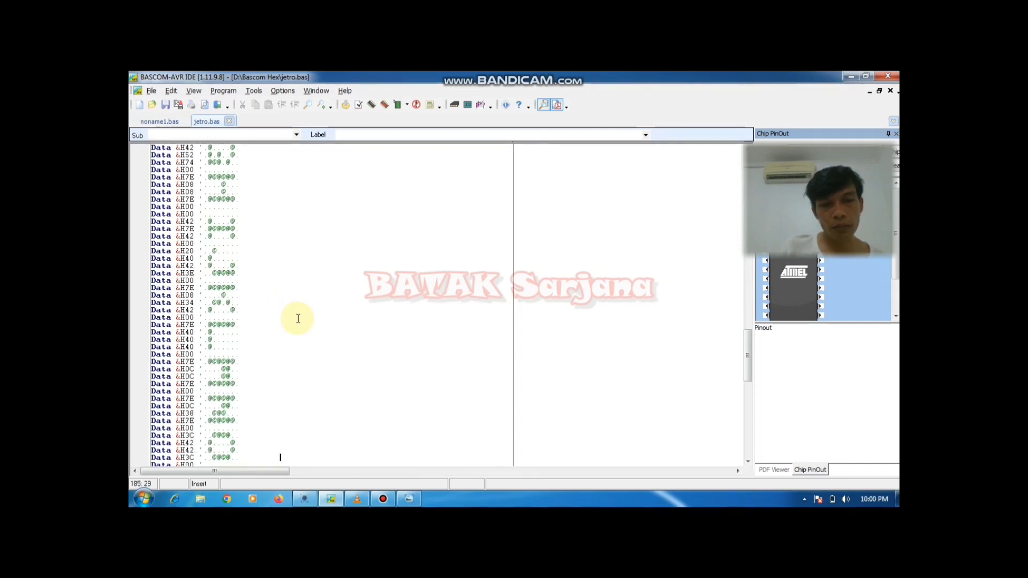
pyautogui.press('Down')
pyautogui.press('Down')
pyautogui.press('Down')
pyautogui.press('Down')
pyautogui.press('Down')
pyautogui.press('Down')
pyautogui.press('Down')
pyautogui.press('Down')
pyautogui.press('Down')
pyautogui.press('Down')
pyautogui.press('Down')
pyautogui.press('Down')
pyautogui.press('Down')
pyautogui.press('Down')
pyautogui.press('Down')
pyautogui.press('Down')
pyautogui.press('Down')
pyautogui.press('Down')
pyautogui.press('Down')
pyautogui.press('Down')
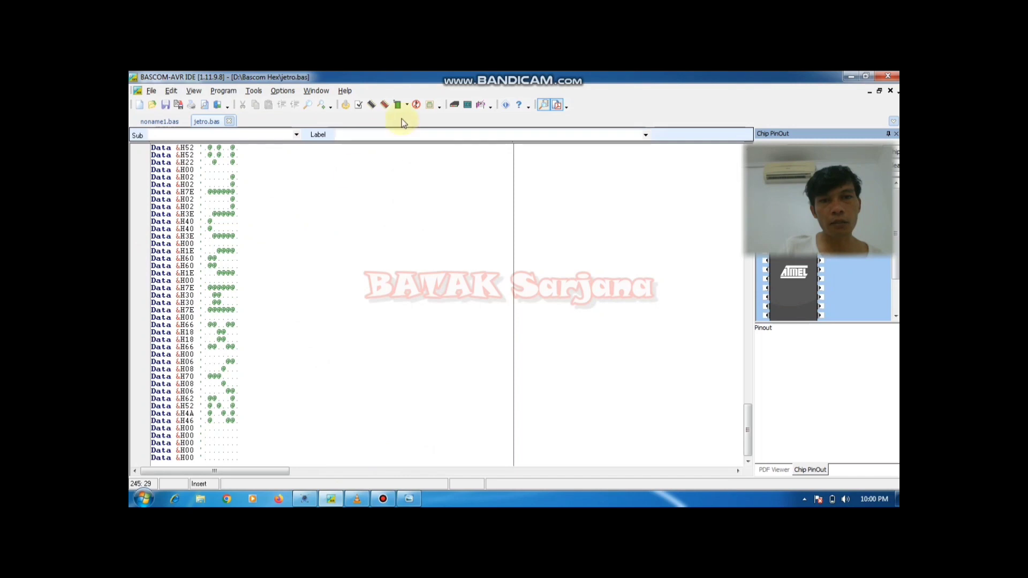
# Compile the jetro.bas program and switch back to the Proteus schematic
pyautogui.click(372, 106)
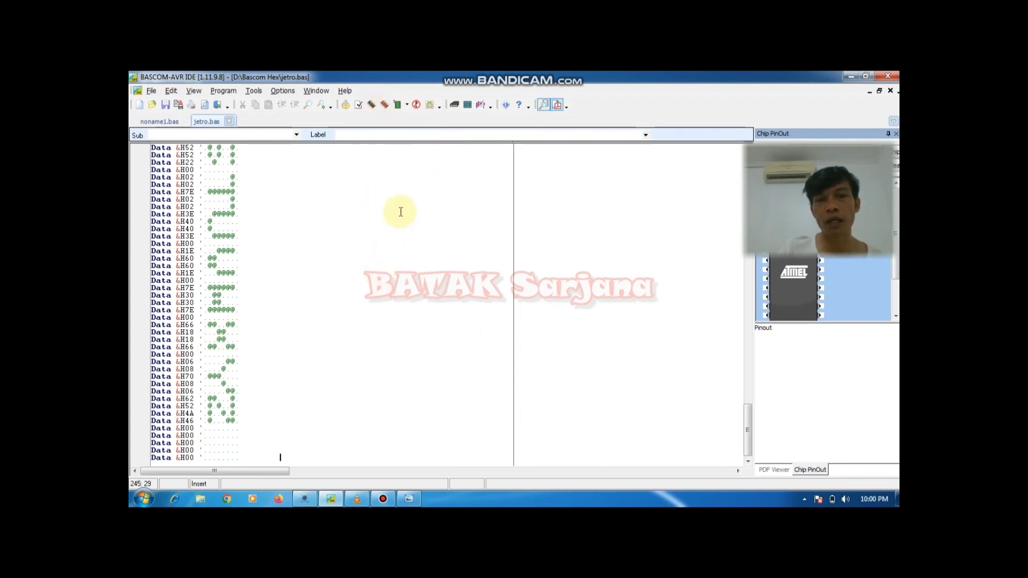
pyautogui.click(372, 110)
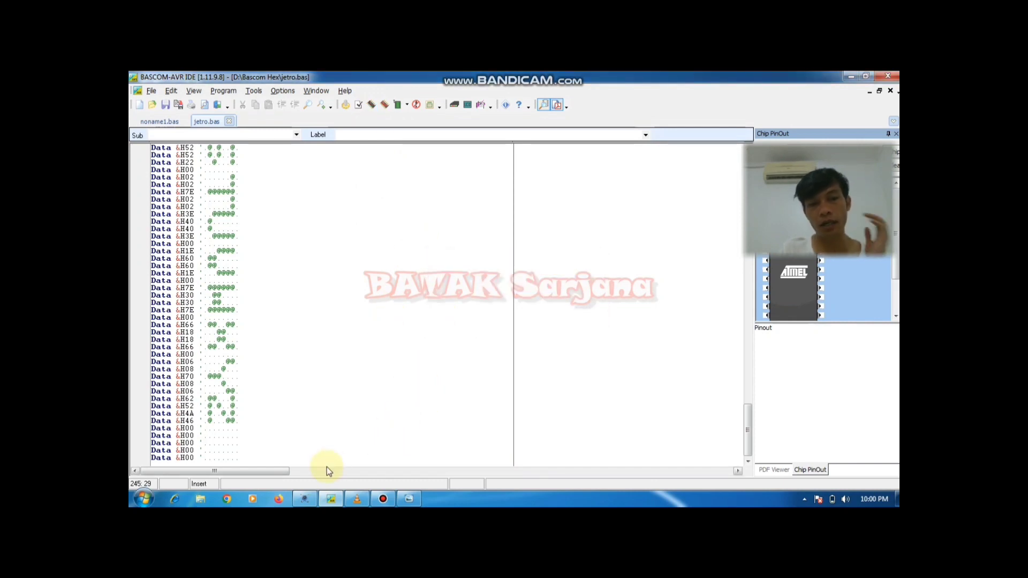
pyautogui.click(304, 502)
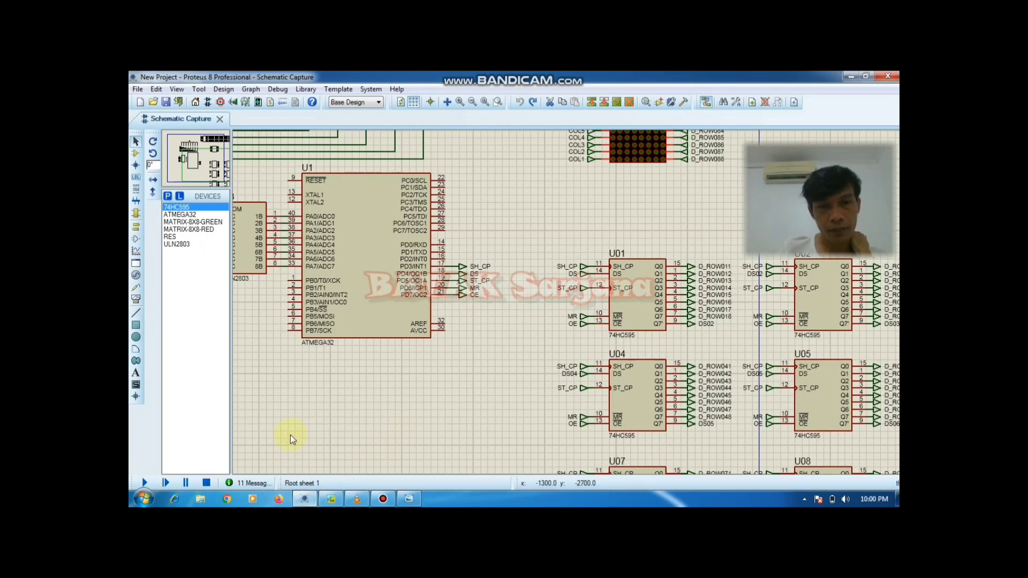
# Load jetro.hex from the Bascom Hex folder as the program file of the ATMEGA32 (U1)
pyautogui.doubleClick(366, 259)
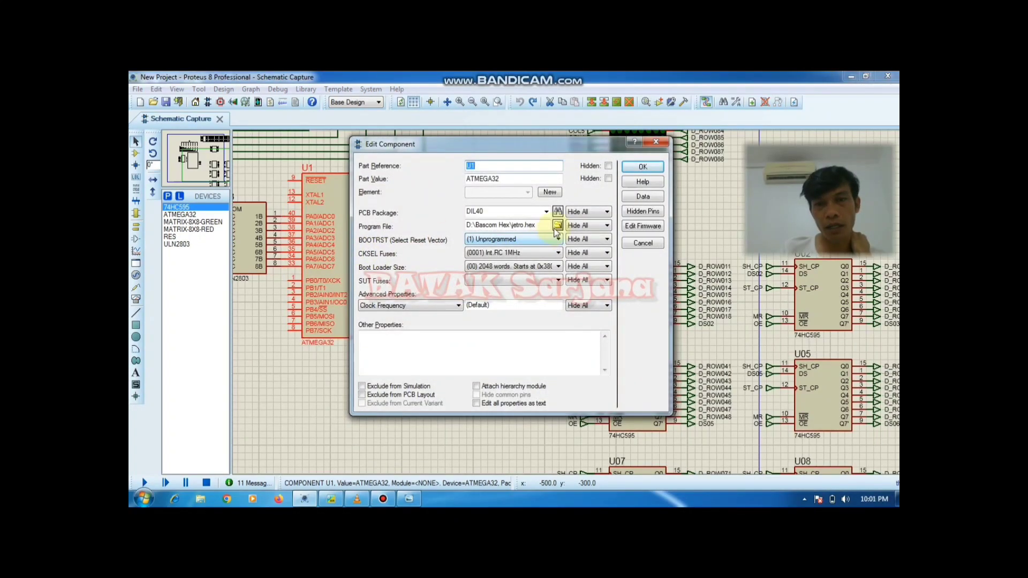
pyautogui.click(558, 226)
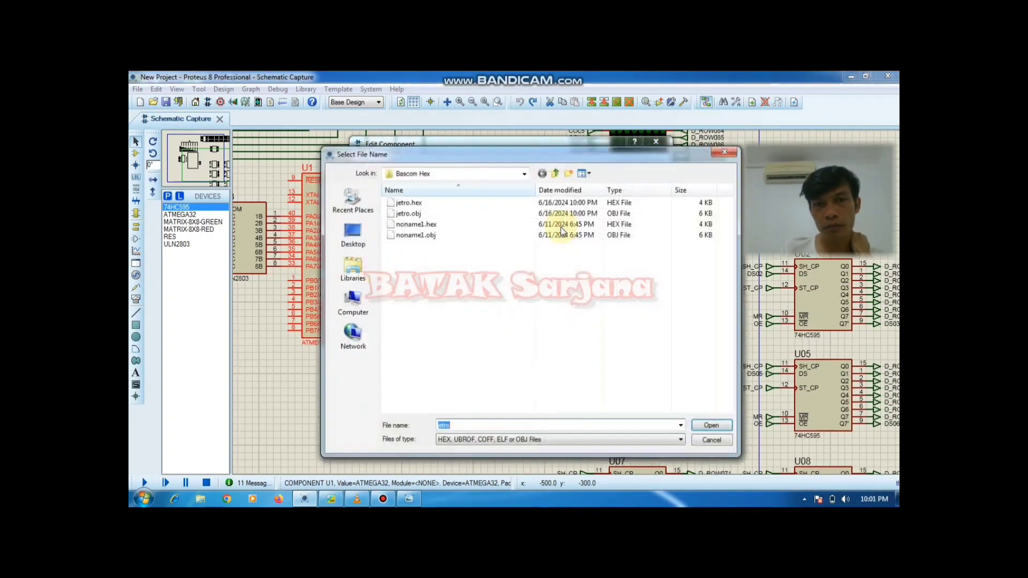
pyautogui.click(424, 204)
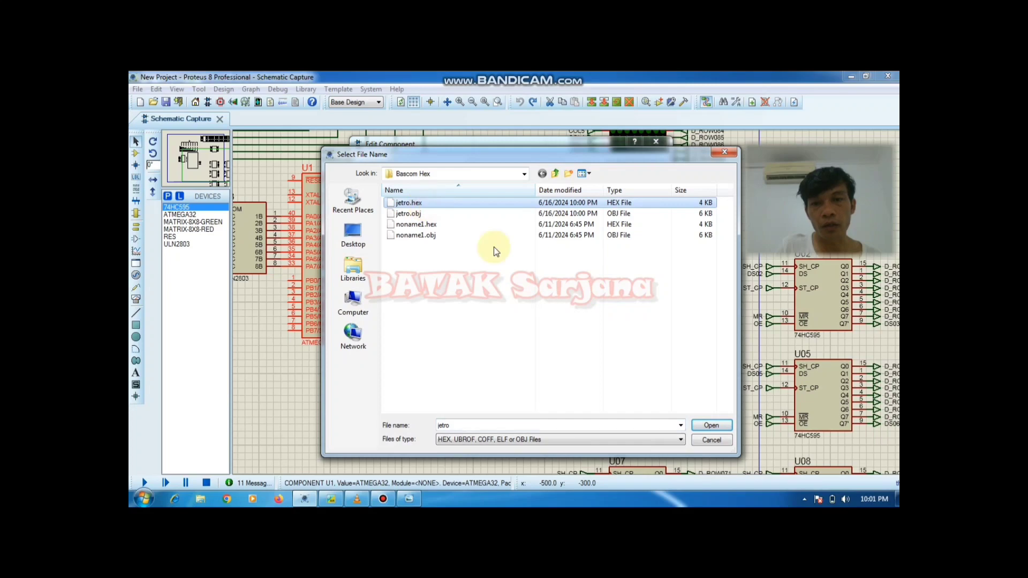
pyautogui.click(719, 427)
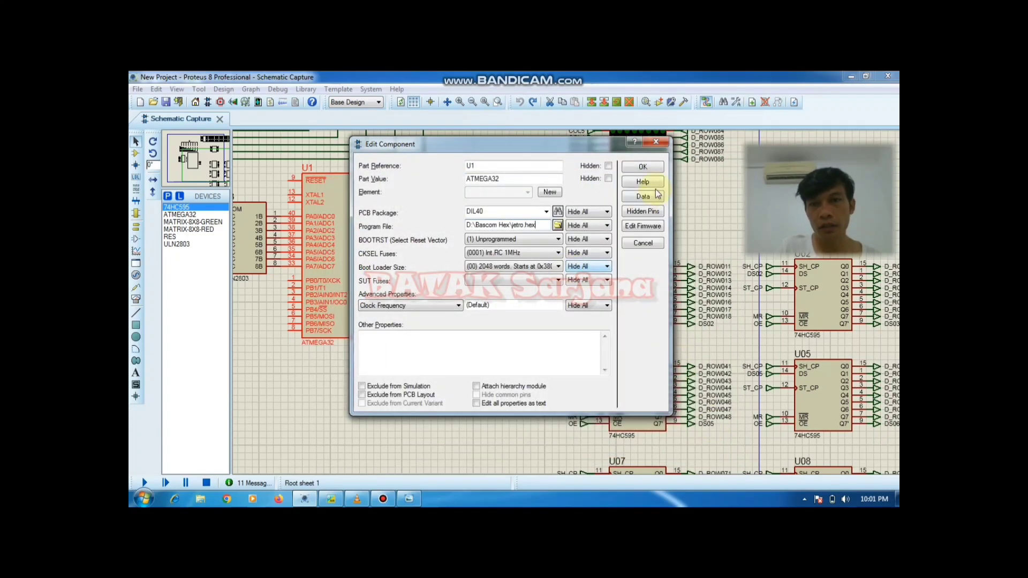
pyautogui.click(643, 167)
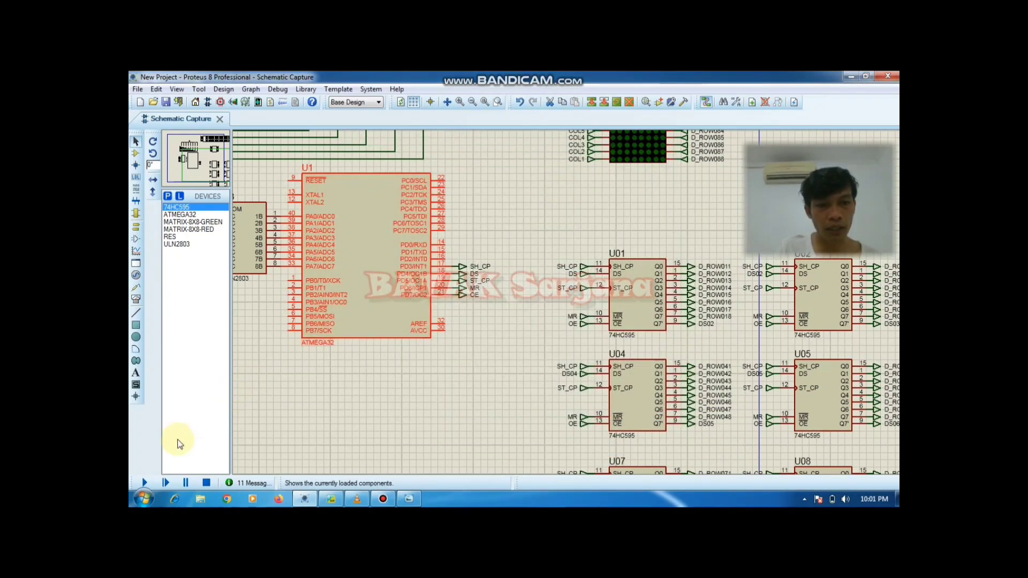
# Run the simulation to watch the running text on the LED matrices and check resistors R1 to R8, ending with the simulation stopped
pyautogui.click(147, 483)
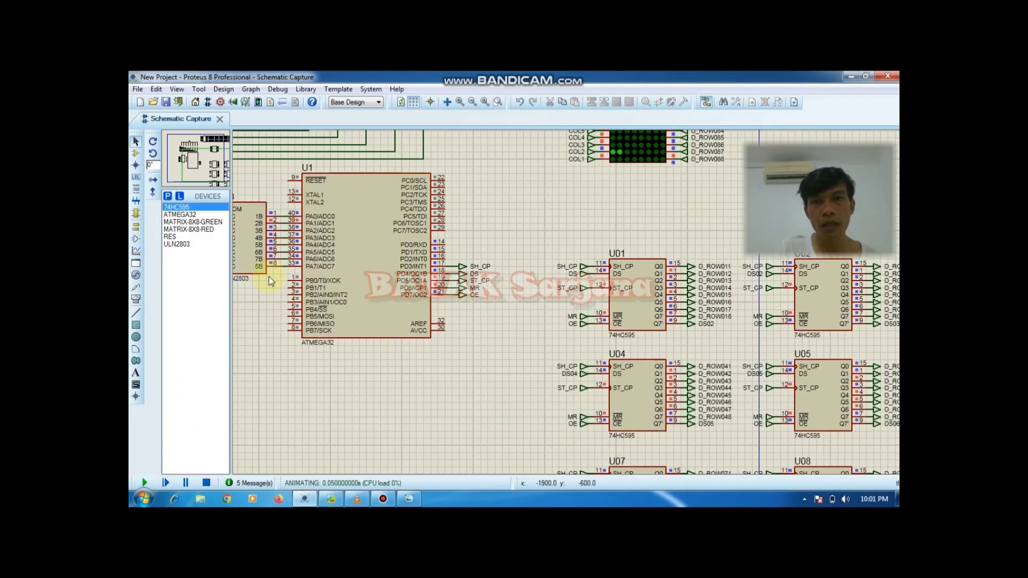
pyautogui.moveTo(201, 169); pyautogui.dragTo(219, 149)
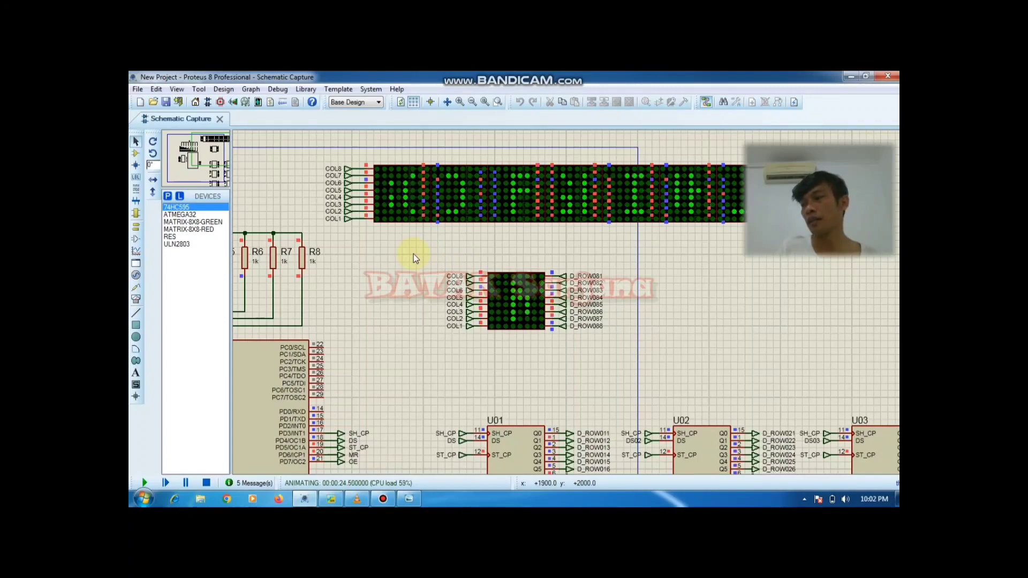
pyautogui.click(217, 161)
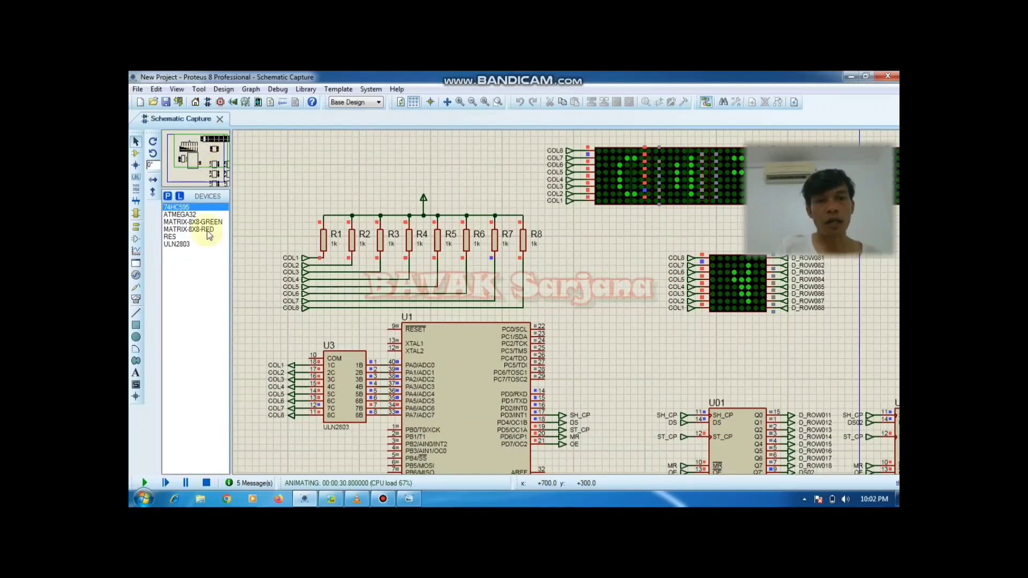
pyautogui.click(207, 483)
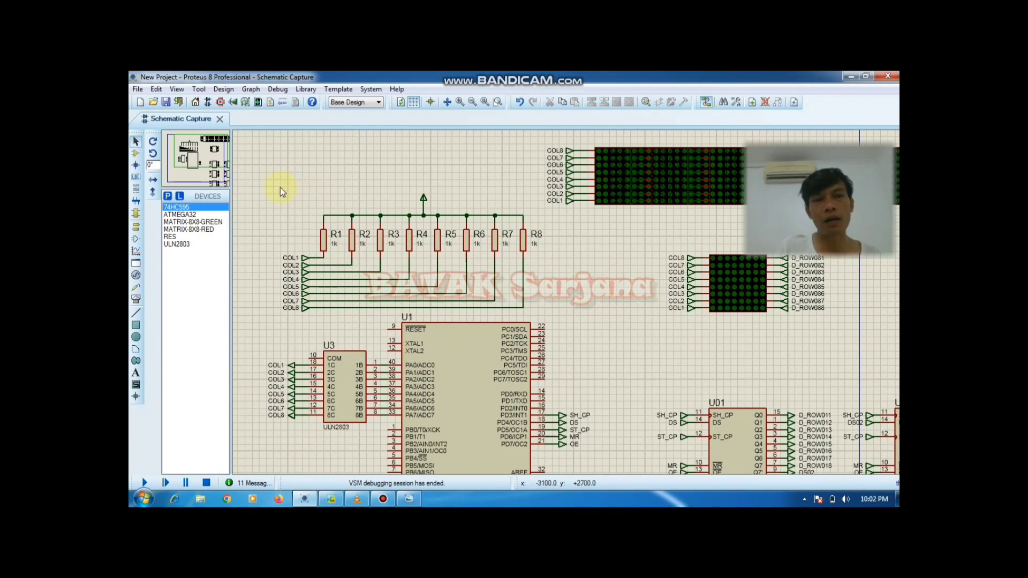
# Try the simulation with the R1 to R8 resistor network deleted, and restore the network after stopping it
pyautogui.moveTo(281, 188); pyautogui.dragTo(541, 319)
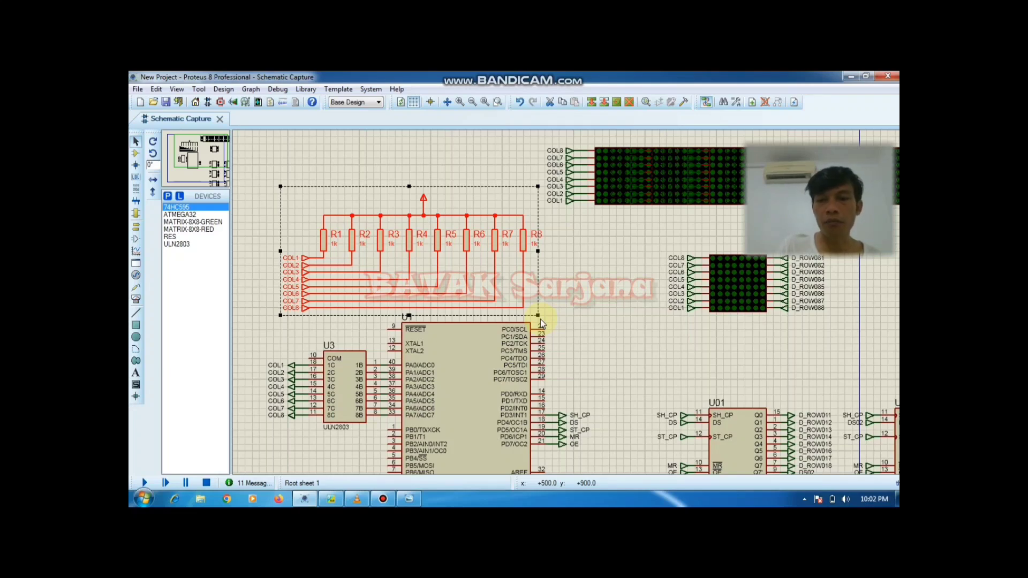
pyautogui.press('Delete')
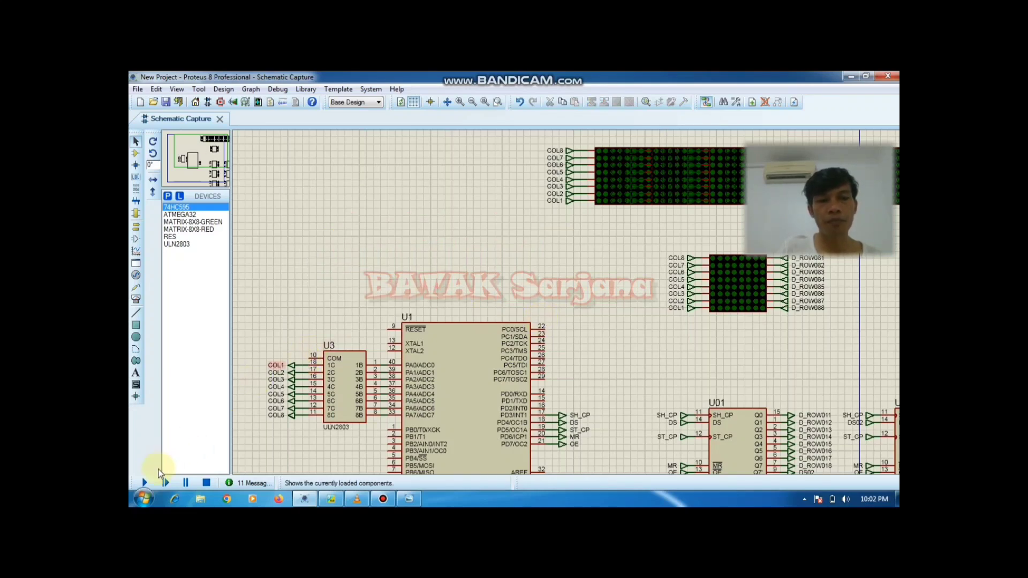
pyautogui.click(144, 484)
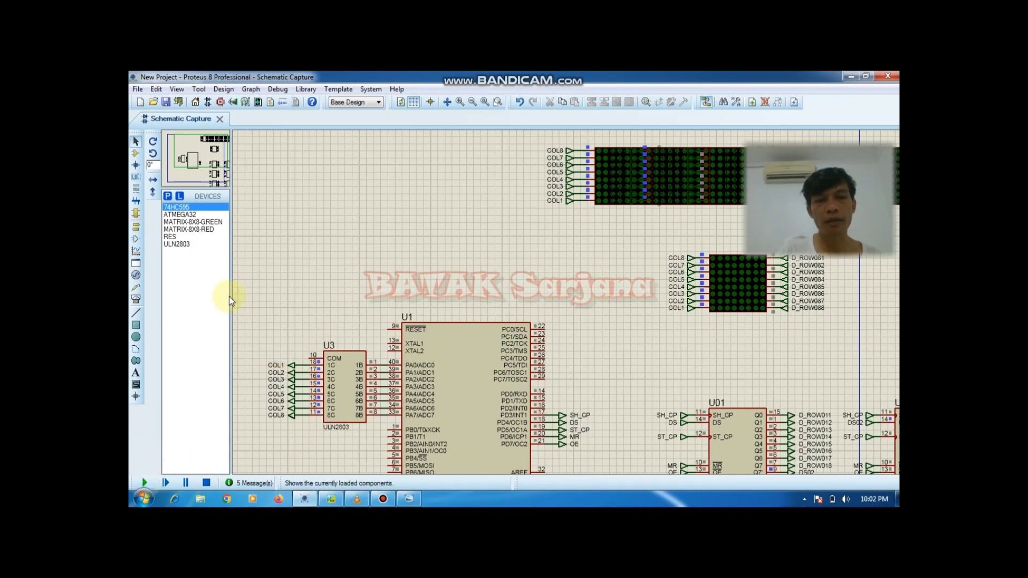
pyautogui.moveTo(209, 165); pyautogui.dragTo(218, 140)
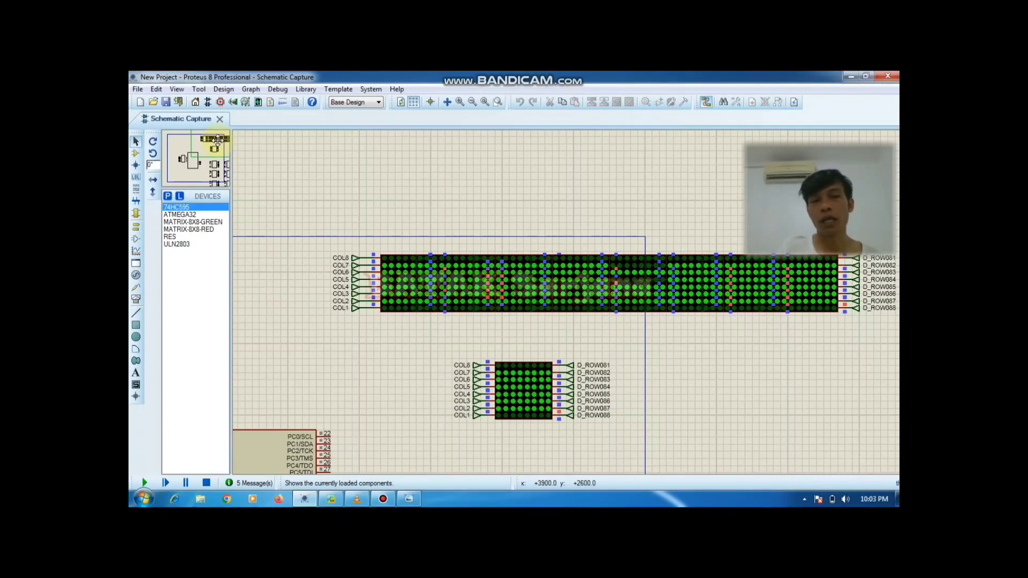
pyautogui.click(208, 484)
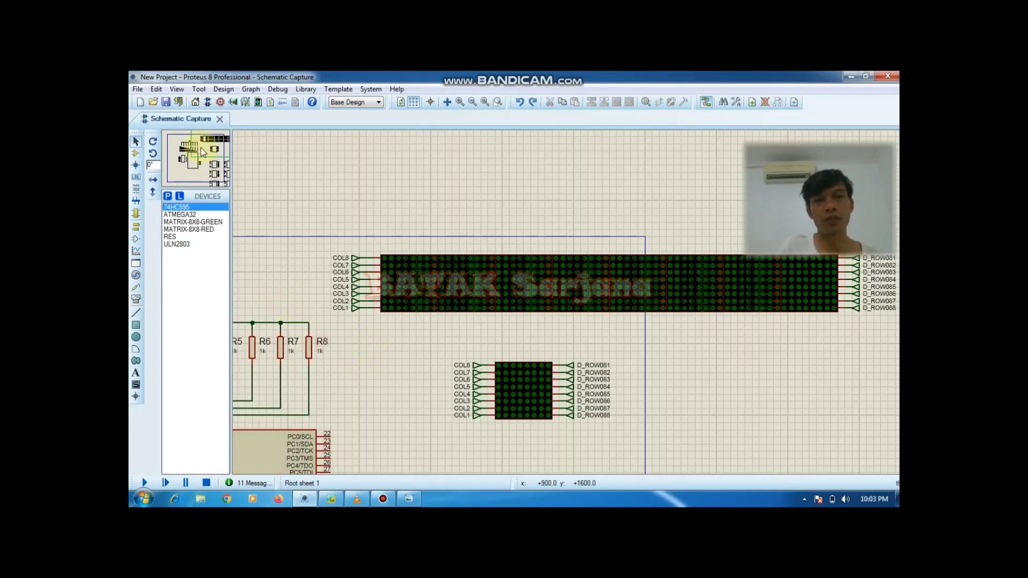
pyautogui.moveTo(213, 156); pyautogui.dragTo(217, 149)
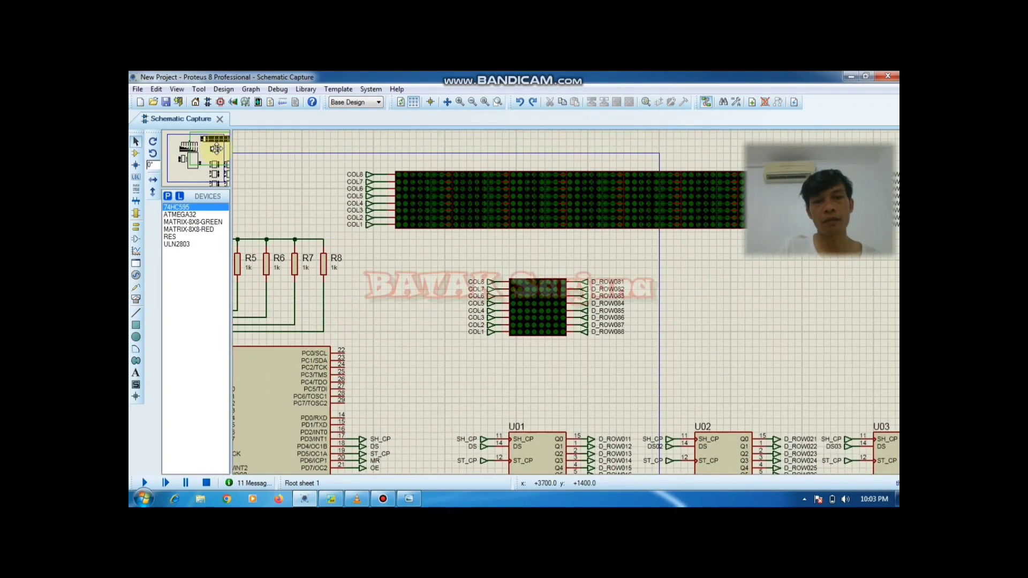